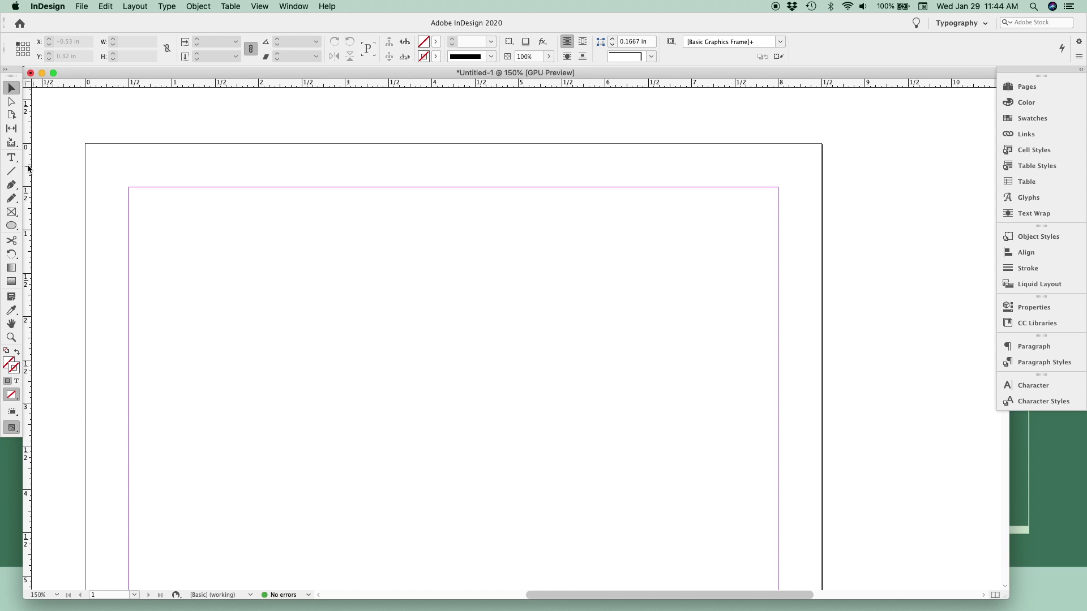
Draw a text frame across the upper page, fill it with placeholder text, and select the frame
click(12, 158)
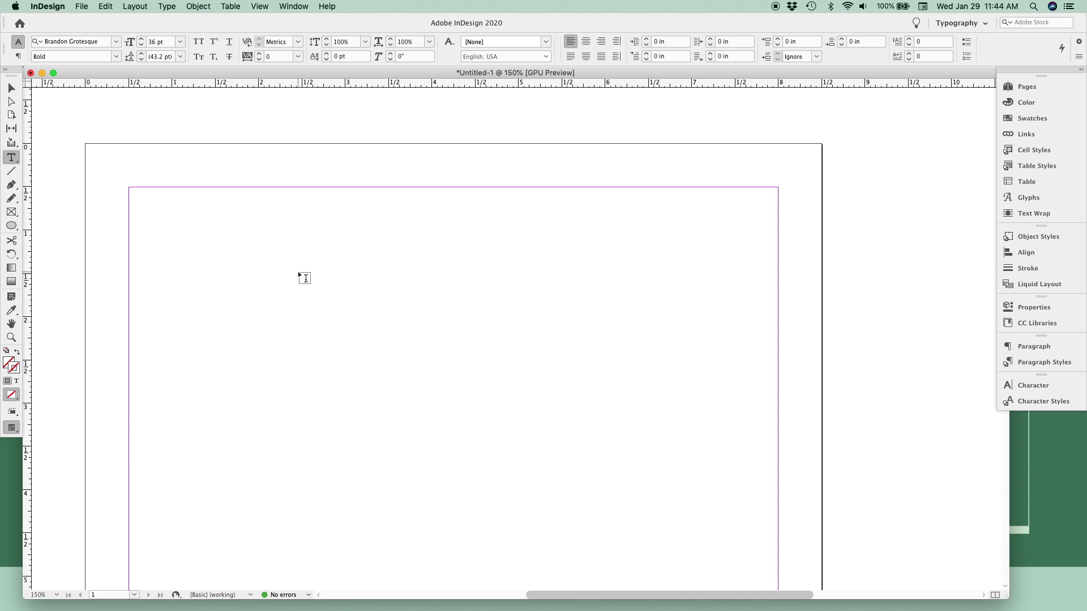
drag(223, 241, 705, 499)
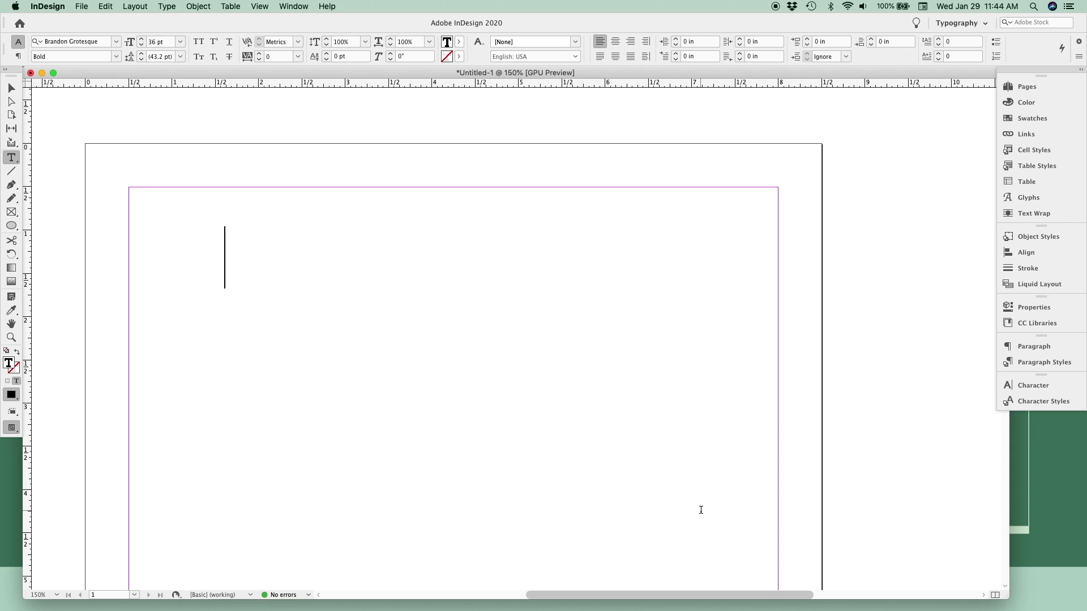
click(166, 7)
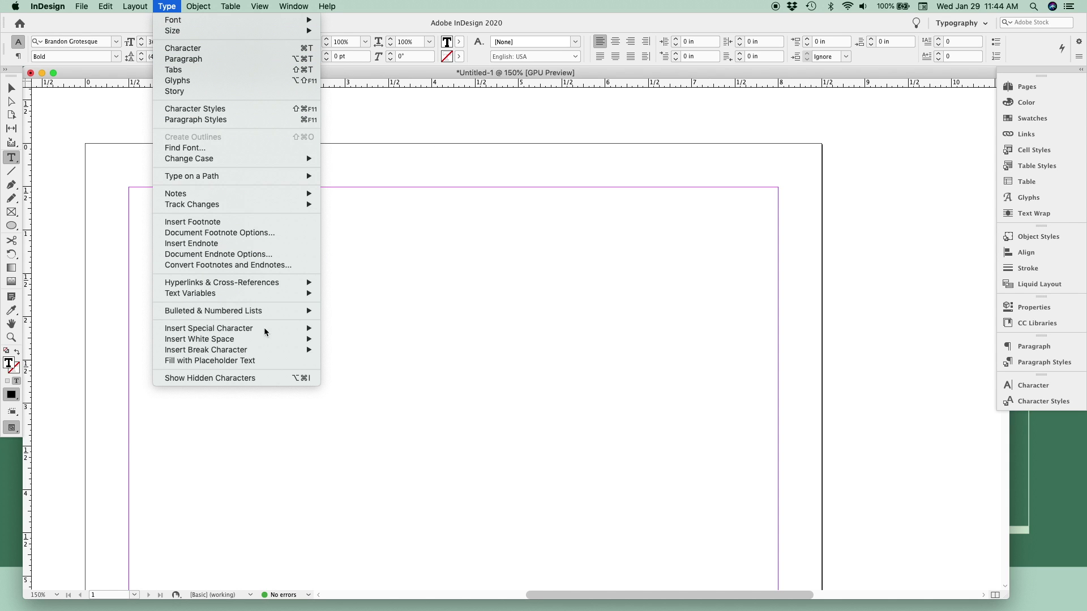
click(215, 360)
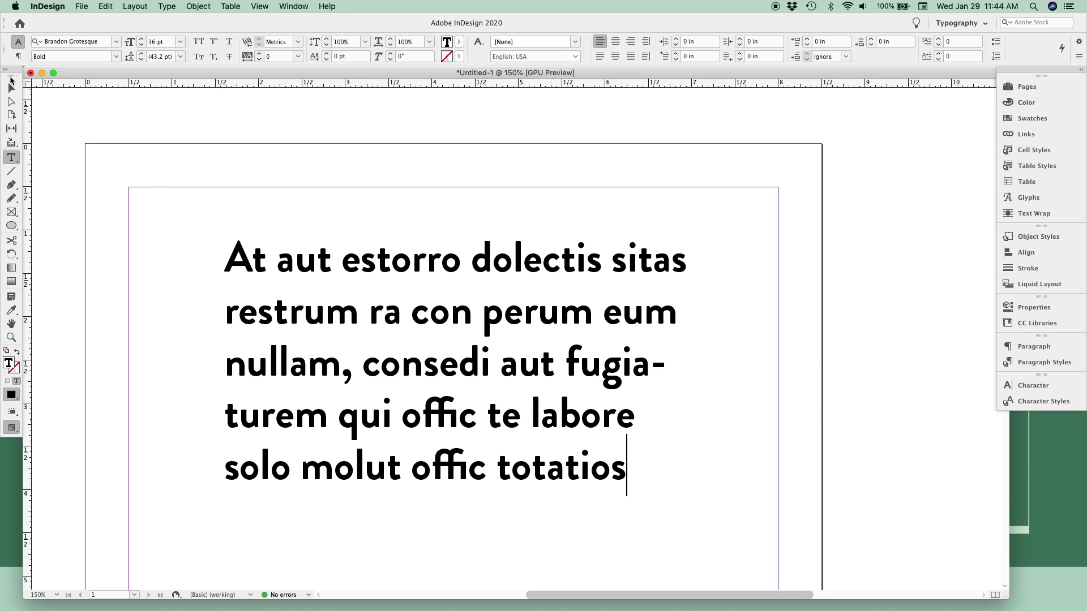
key(Escape)
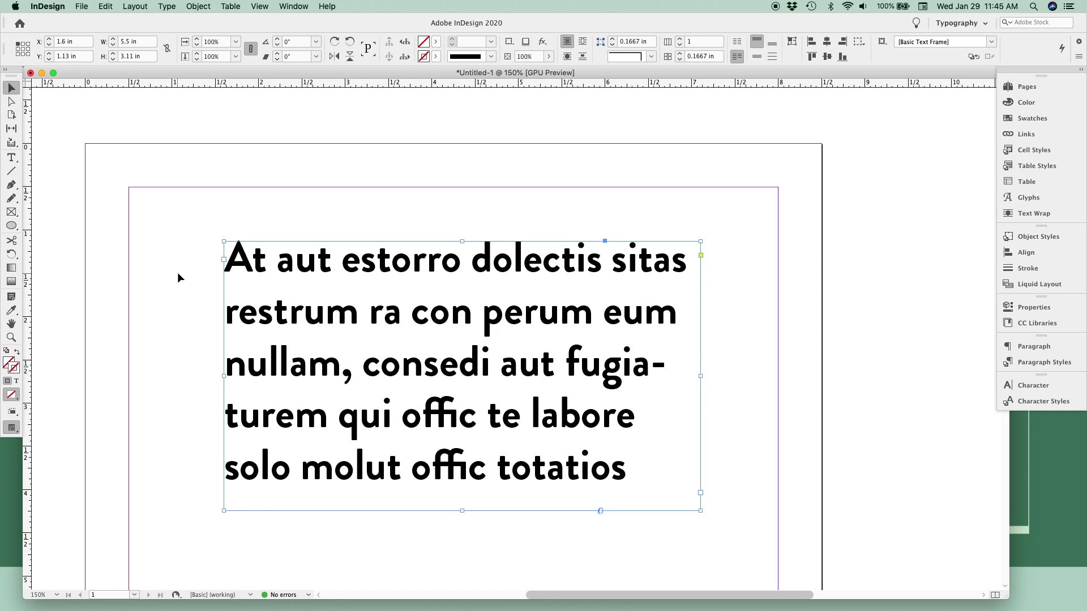
Select the text from 'aut' through 'consedi' and reapply the [Typography] workspace
double_click(343, 261)
drag(286, 260, 458, 376)
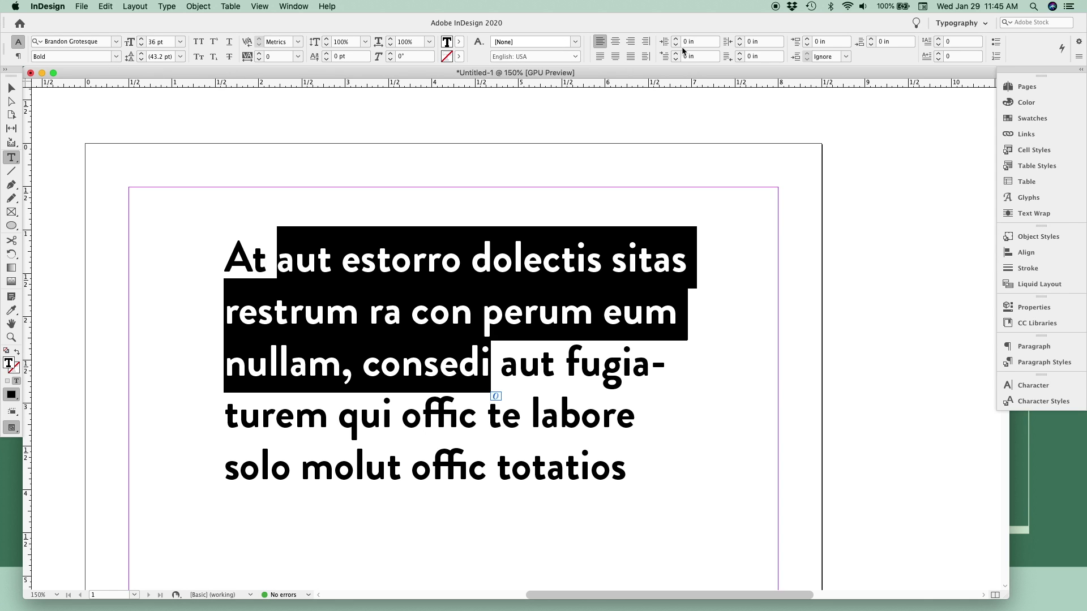
click(295, 7)
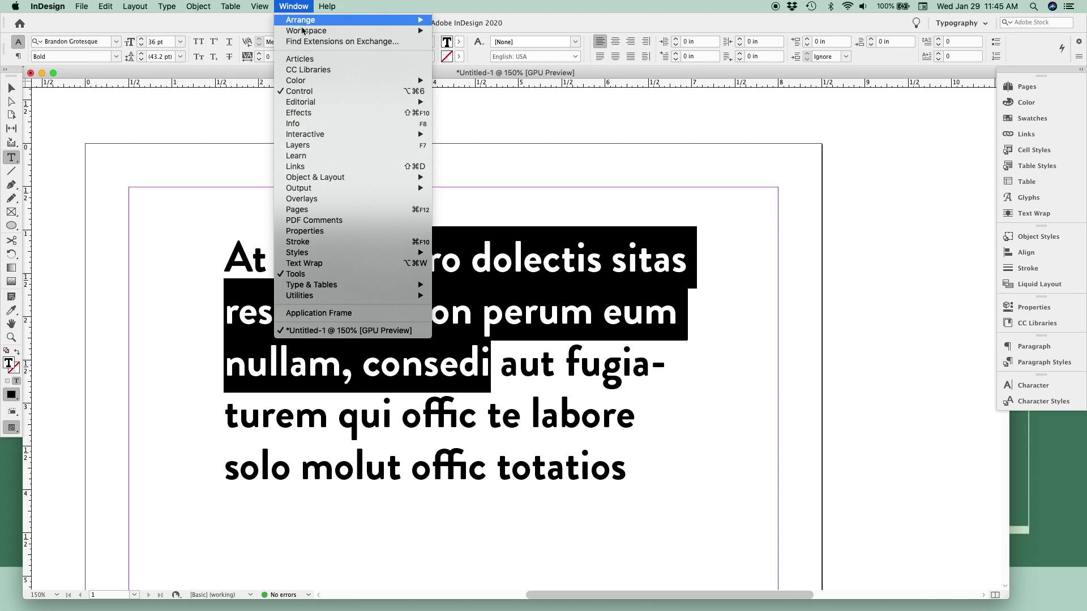
mouse_move(306, 31)
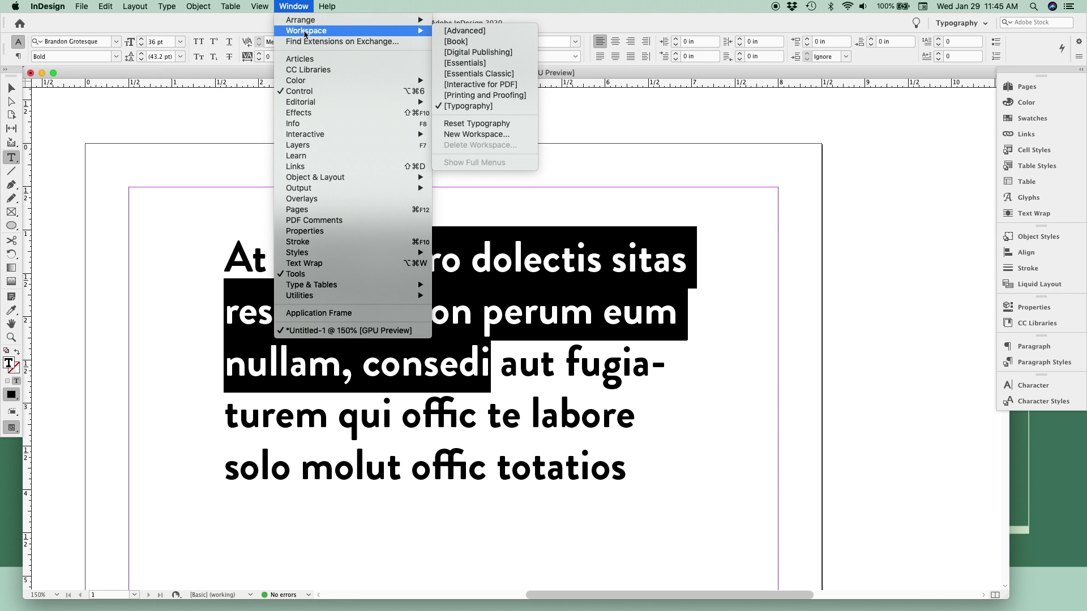
click(498, 107)
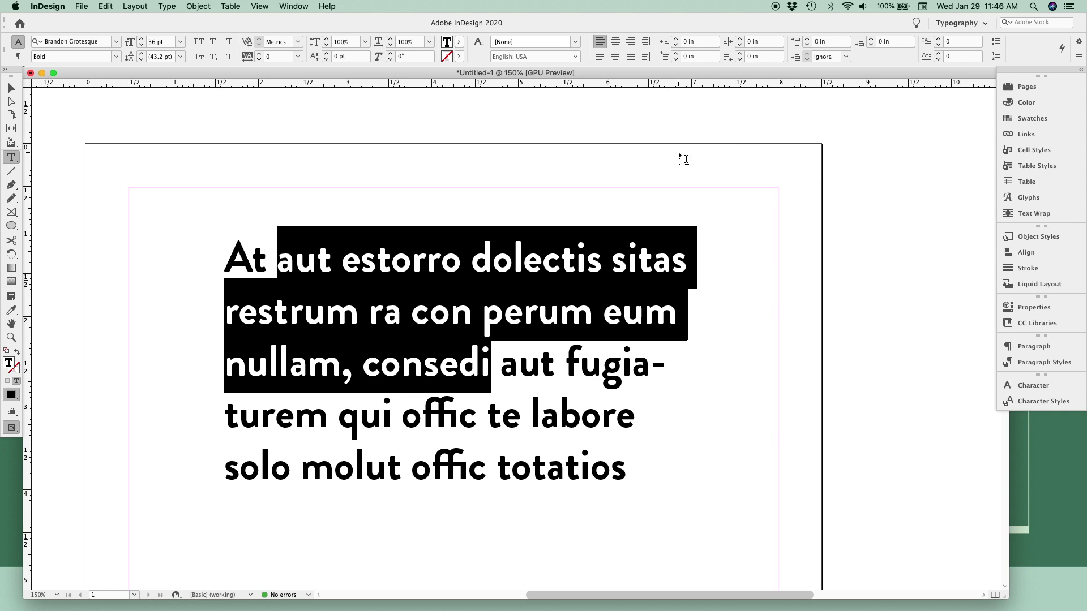
click(956, 26)
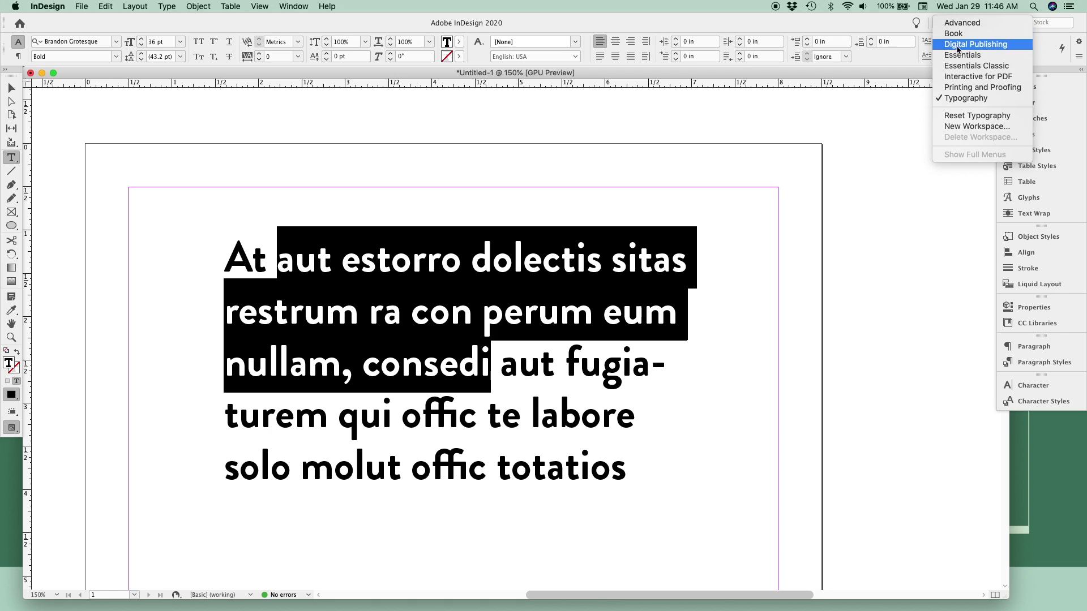
click(965, 99)
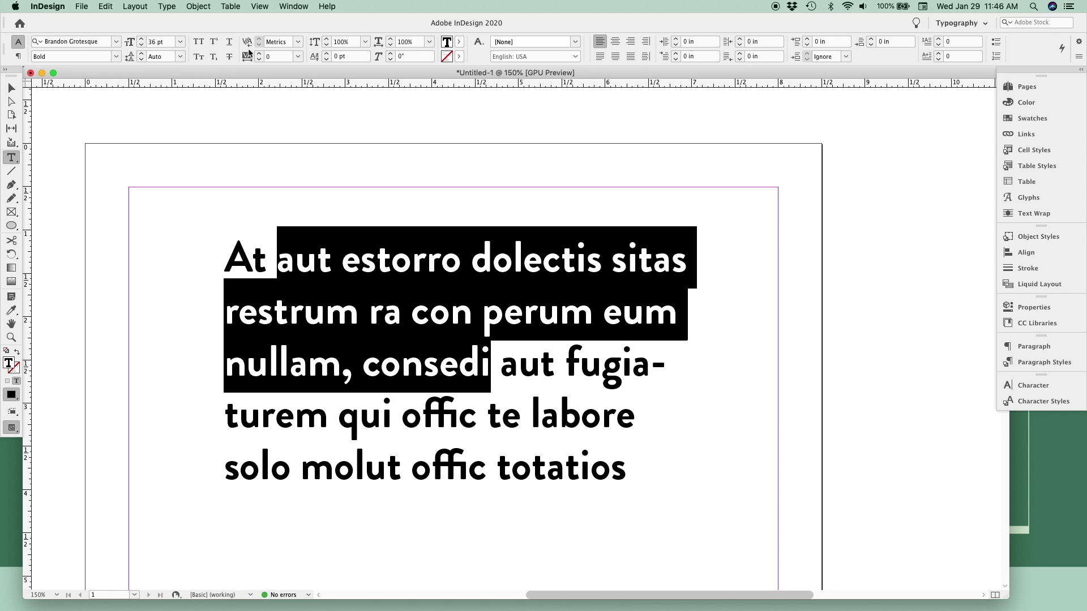
Bring up the Character panel and select the whole text frame instead of text
click(1023, 383)
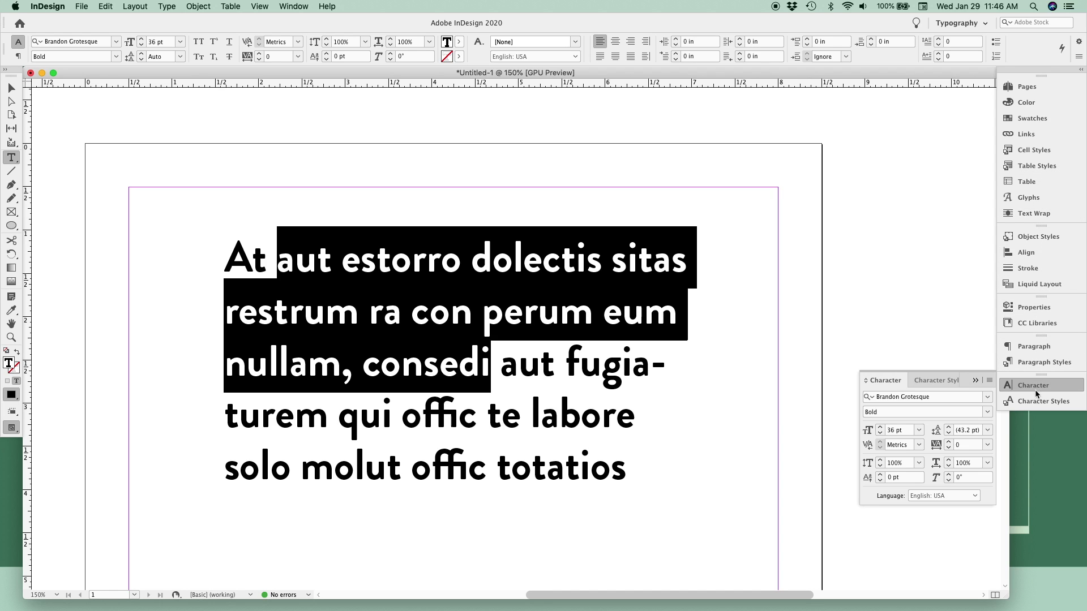
click(1030, 251)
click(1029, 385)
click(288, 7)
mouse_move(369, 284)
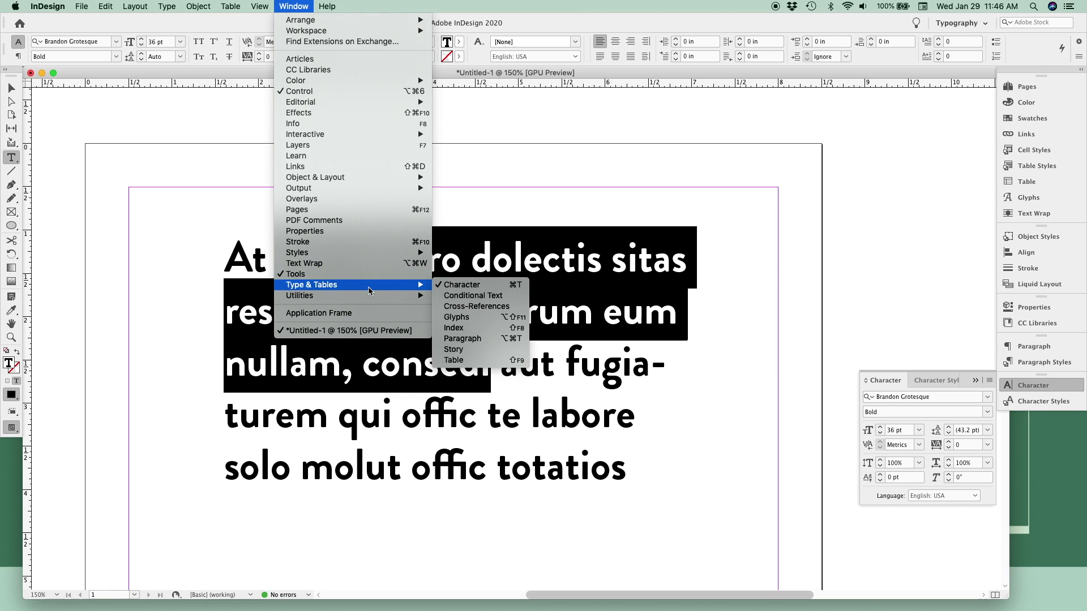
click(517, 286)
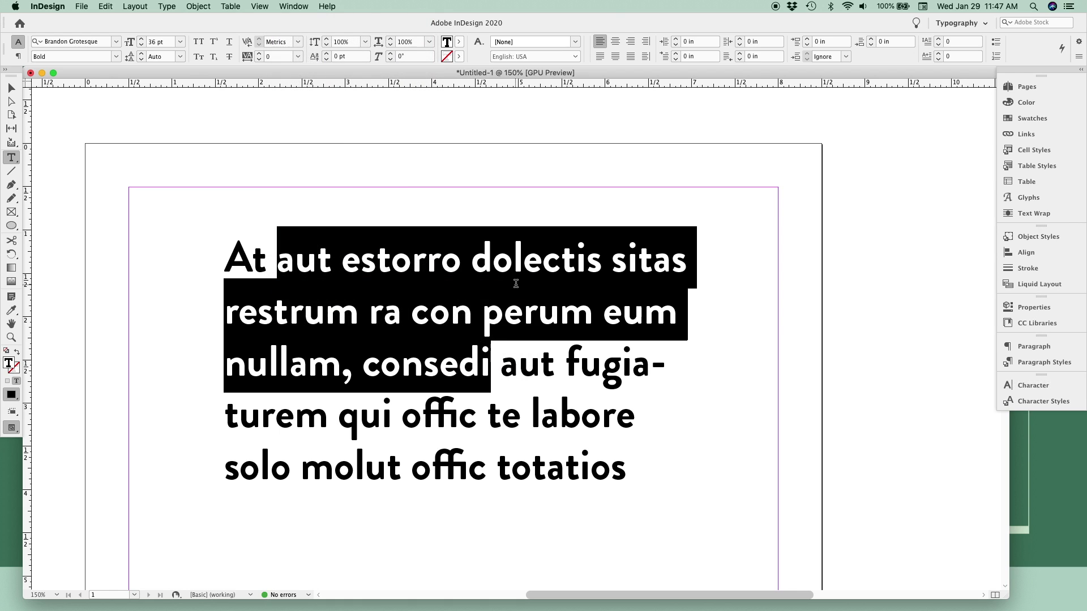
click(535, 316)
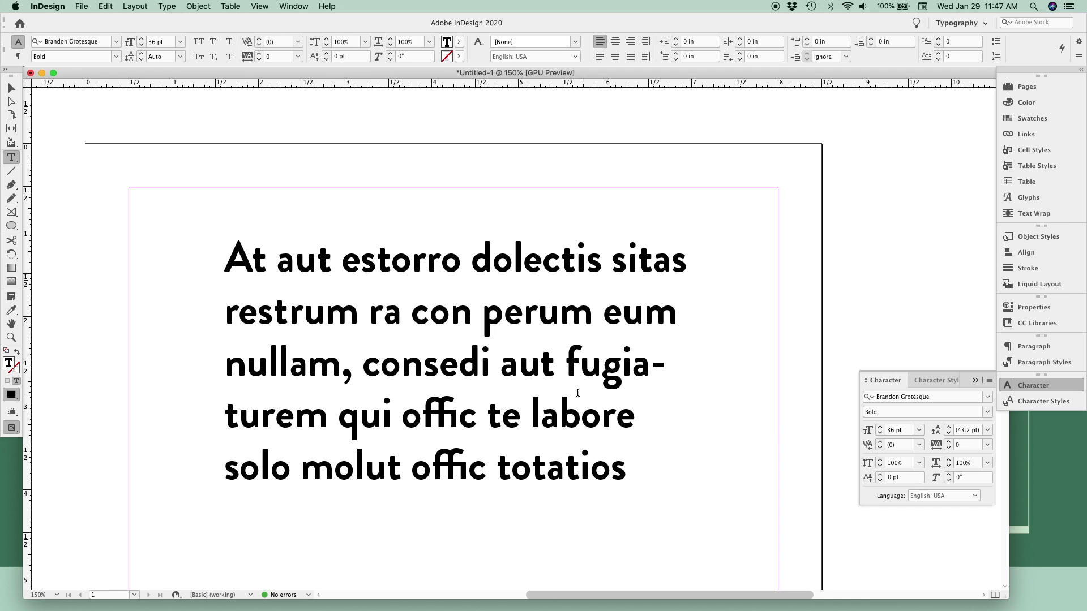
click(11, 88)
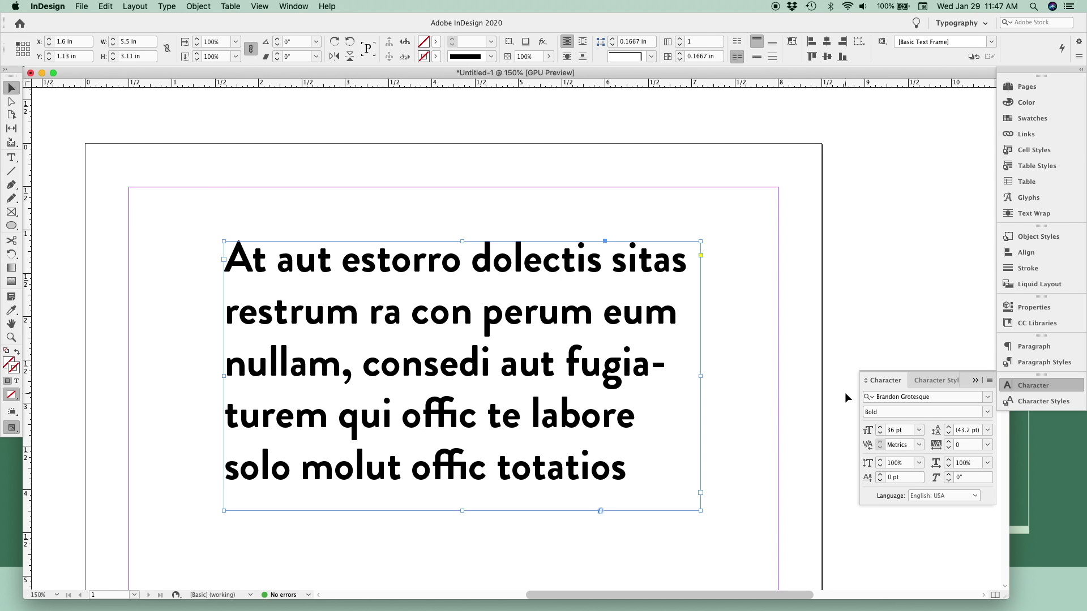
Set the text to Light Italic, 14 pt, with 36 pt leading
click(987, 412)
click(940, 463)
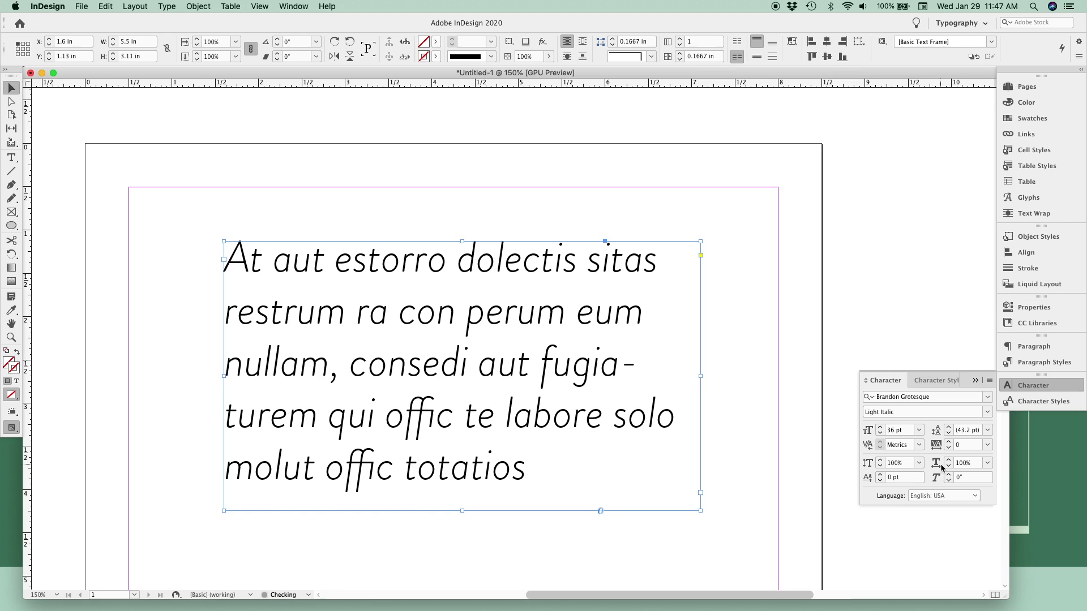
click(919, 429)
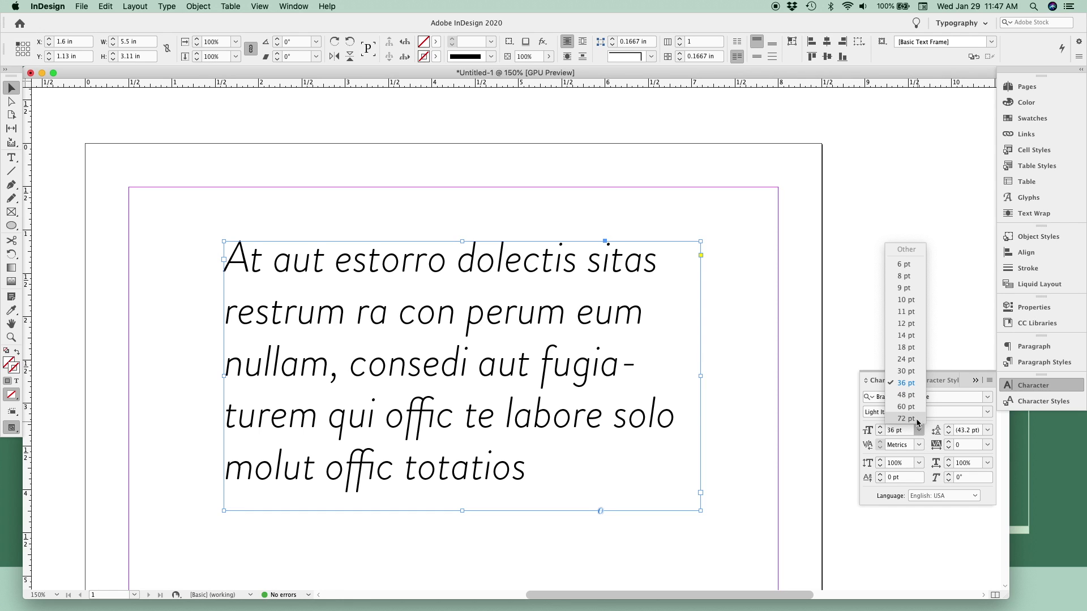
click(905, 335)
click(987, 430)
click(974, 382)
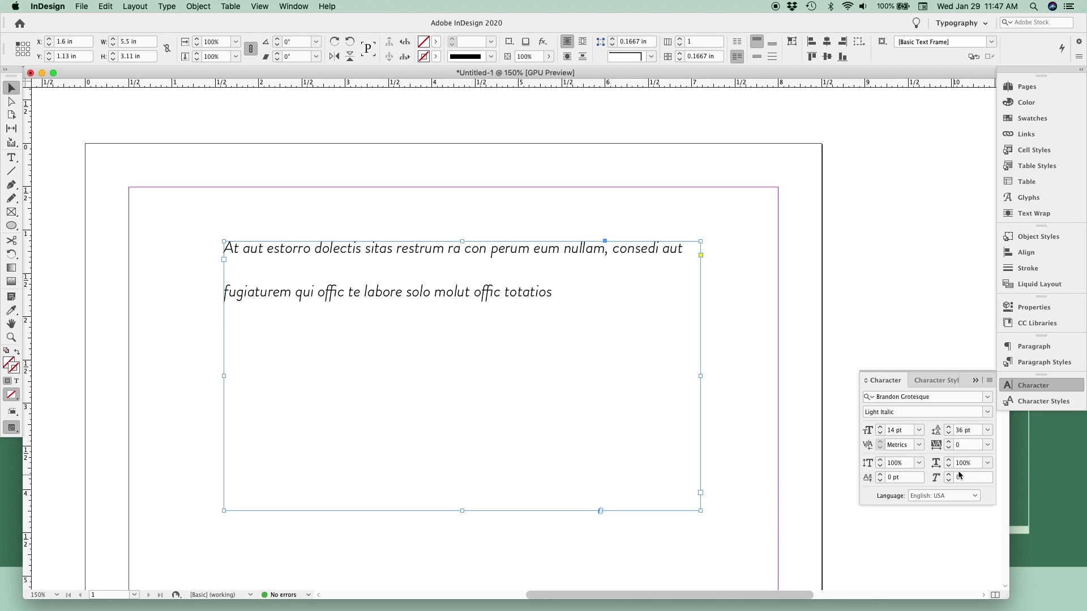
Change the paragraph back to 36 pt Brandon Grotesque Bold
click(989, 381)
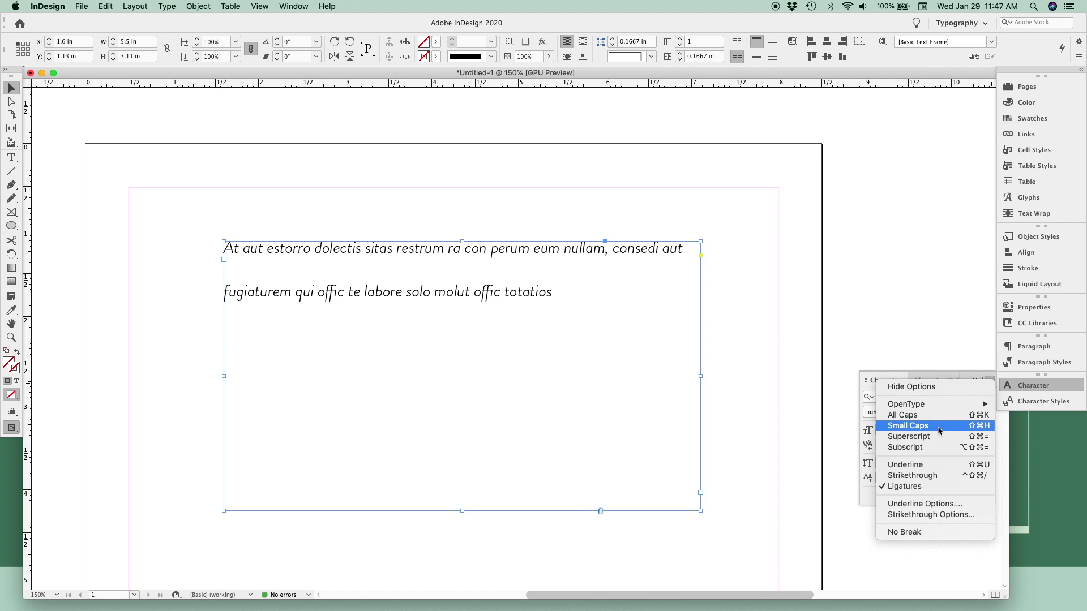
key(Escape)
click(919, 430)
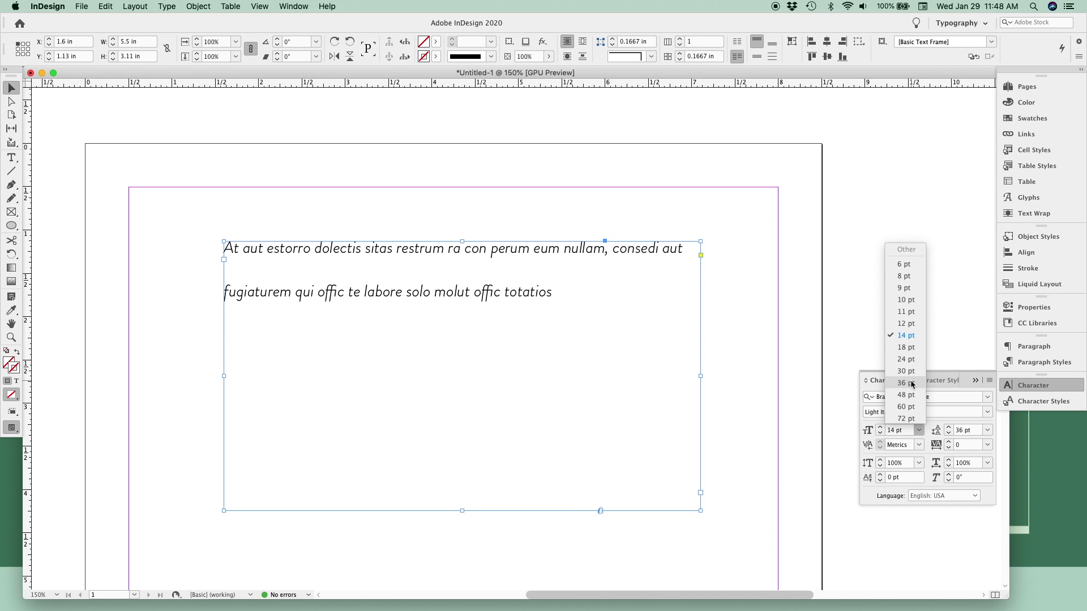
click(905, 383)
click(987, 413)
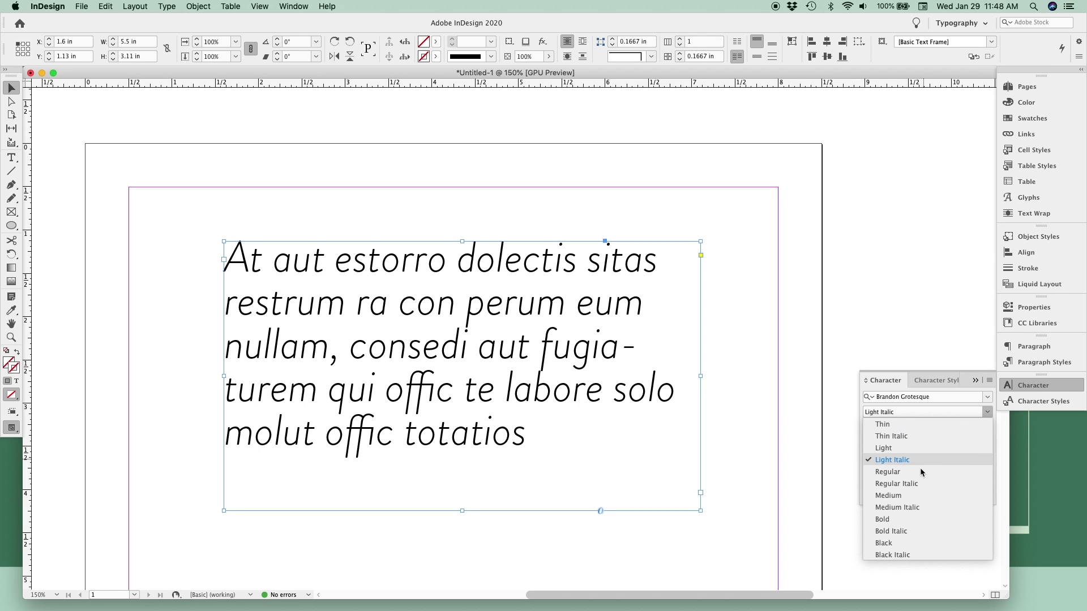
click(910, 514)
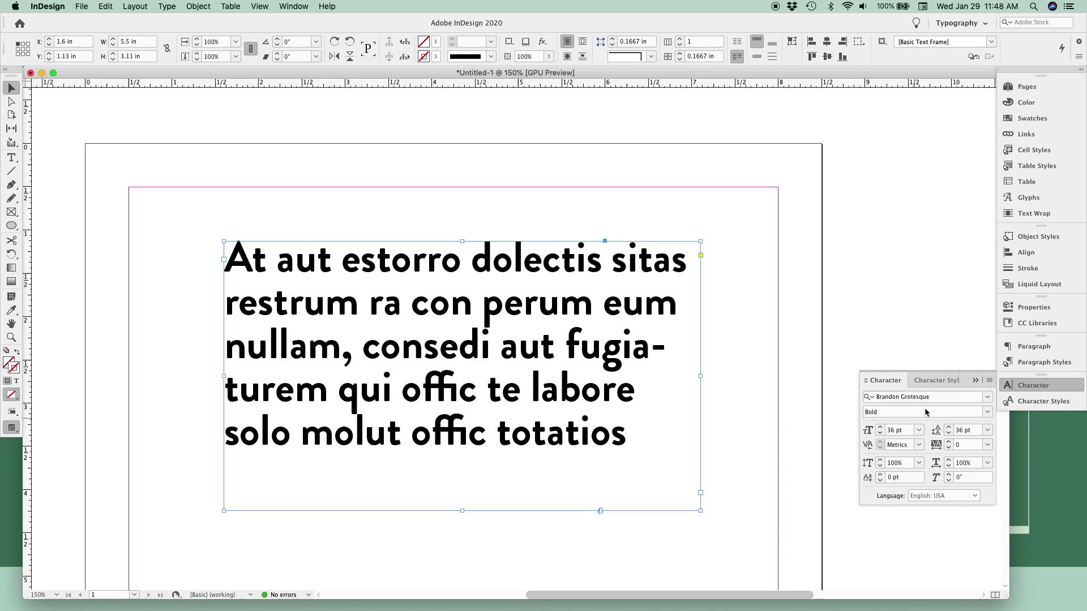
Centre-align the placeholder paragraph and uncheck Hyphenate in the Paragraph panel
click(1034, 347)
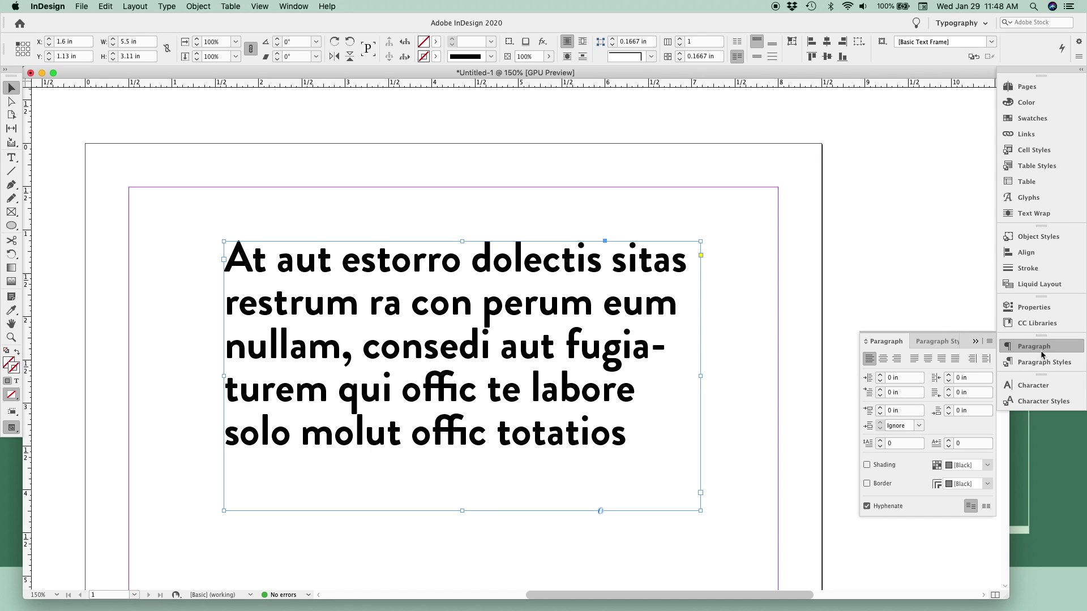
click(294, 7)
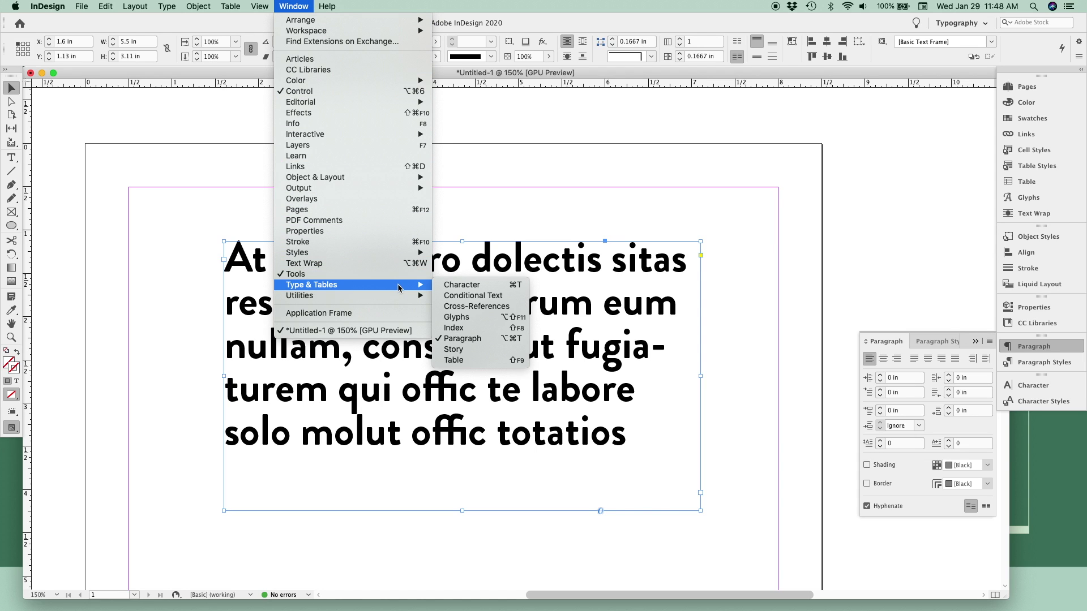
click(483, 341)
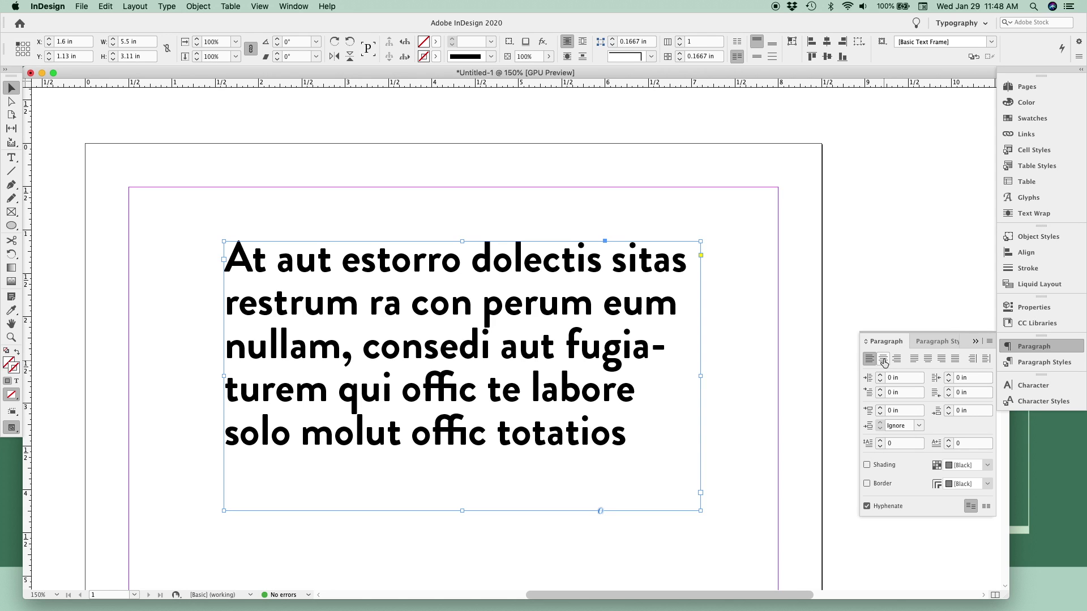
click(883, 358)
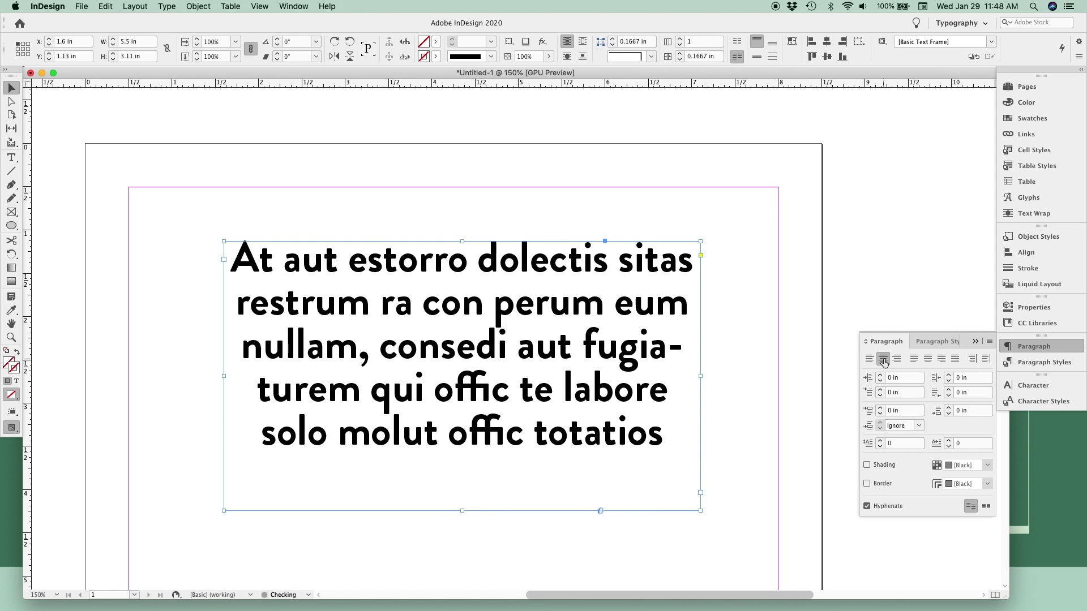
click(867, 507)
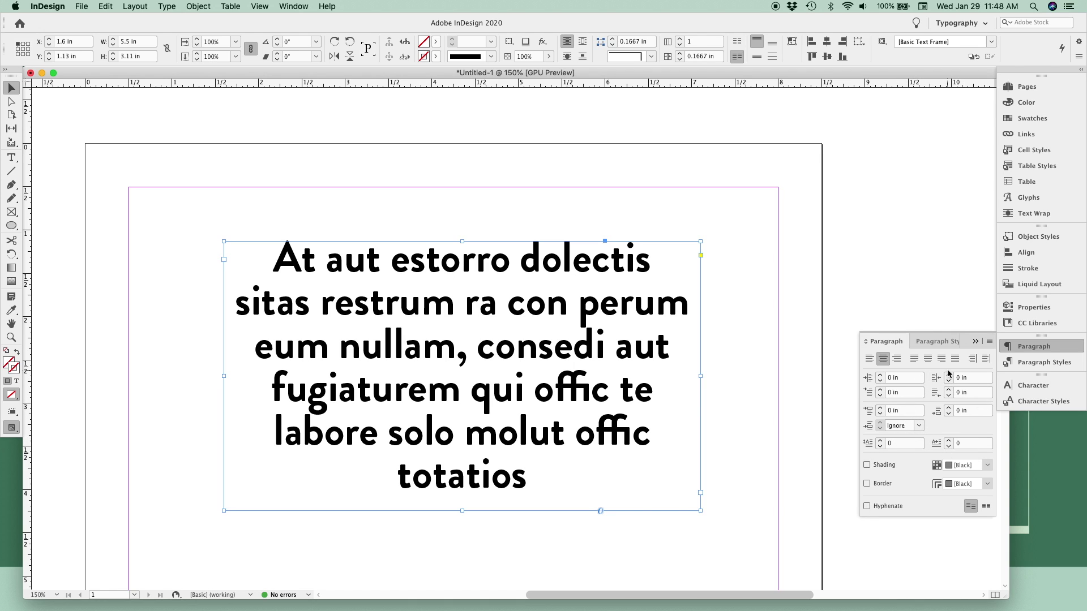
click(989, 342)
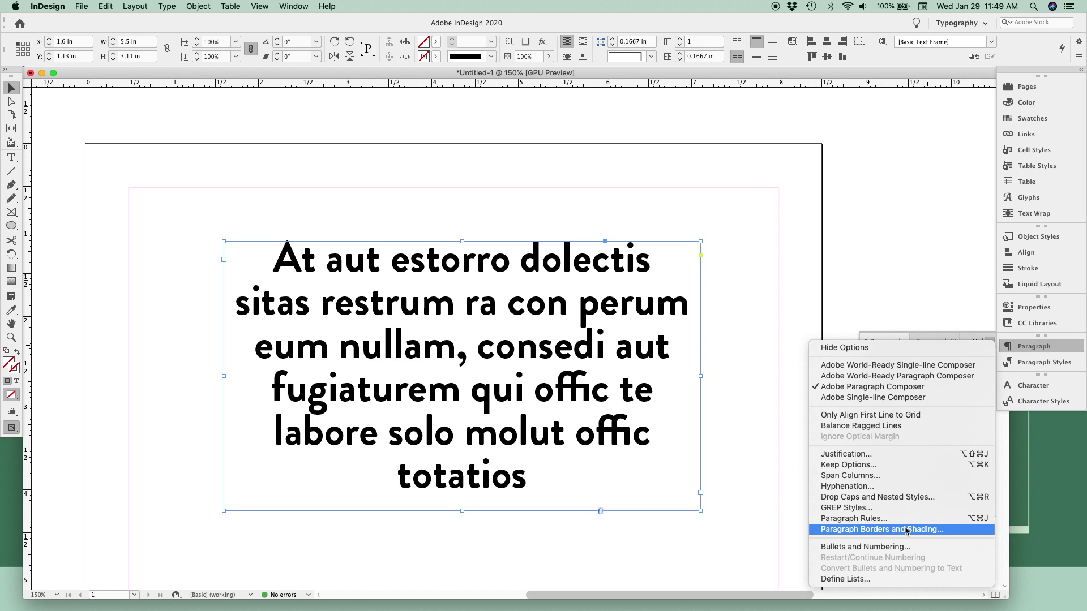
click(948, 302)
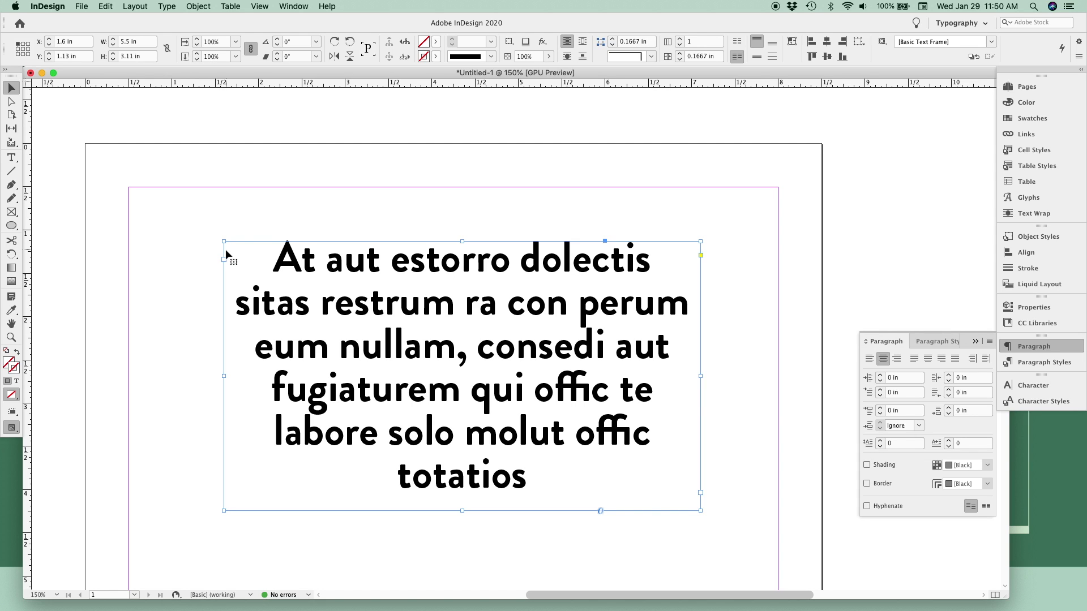
Narrow the text frame, then widen it back to 5.4 in
double_click(419, 304)
drag(370, 303, 498, 441)
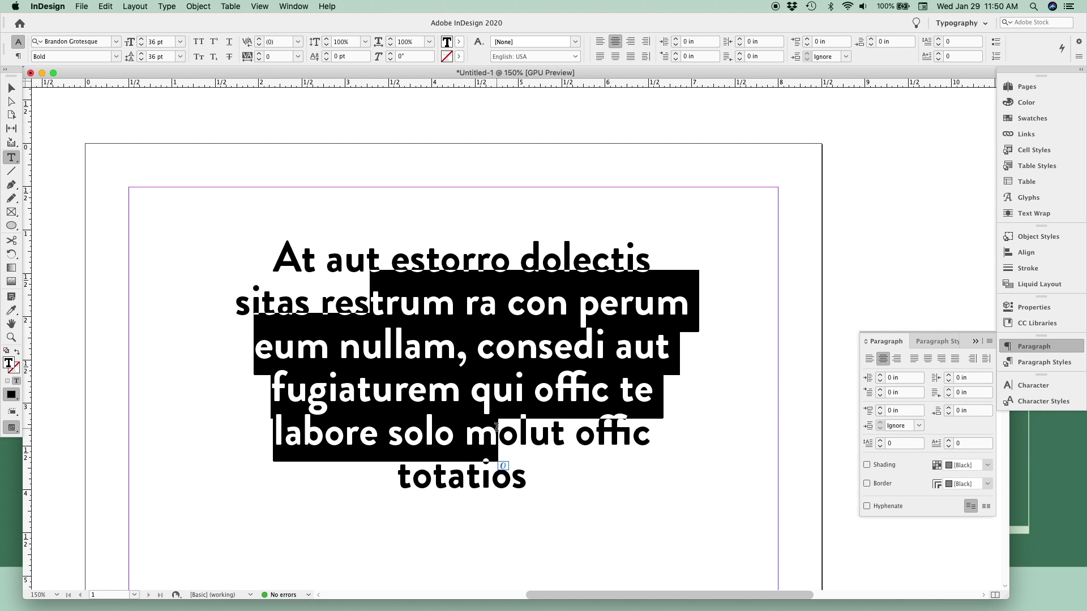
key(Escape)
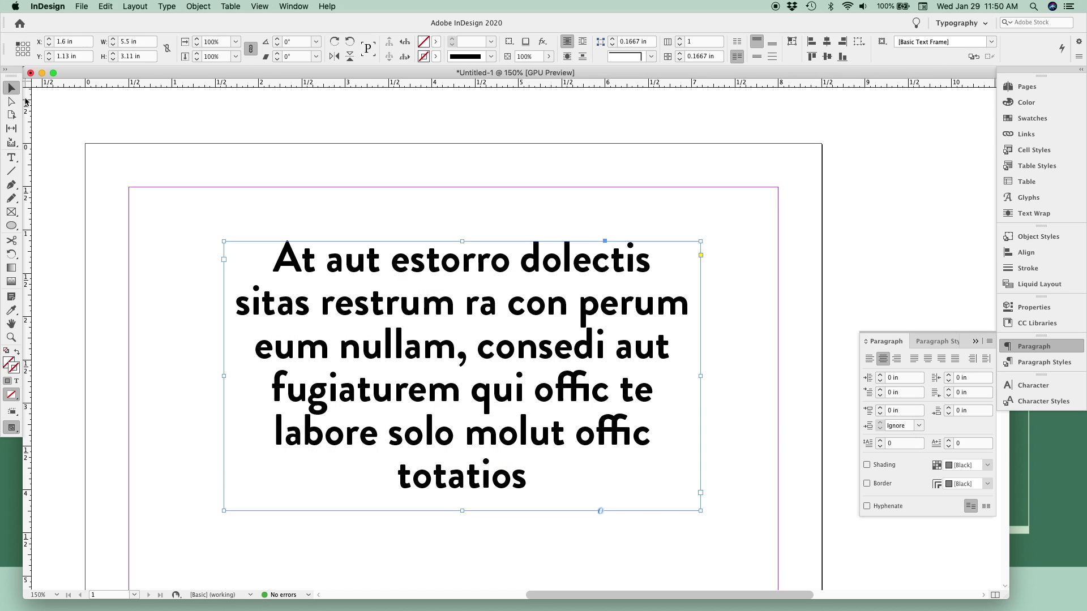
drag(702, 375, 487, 388)
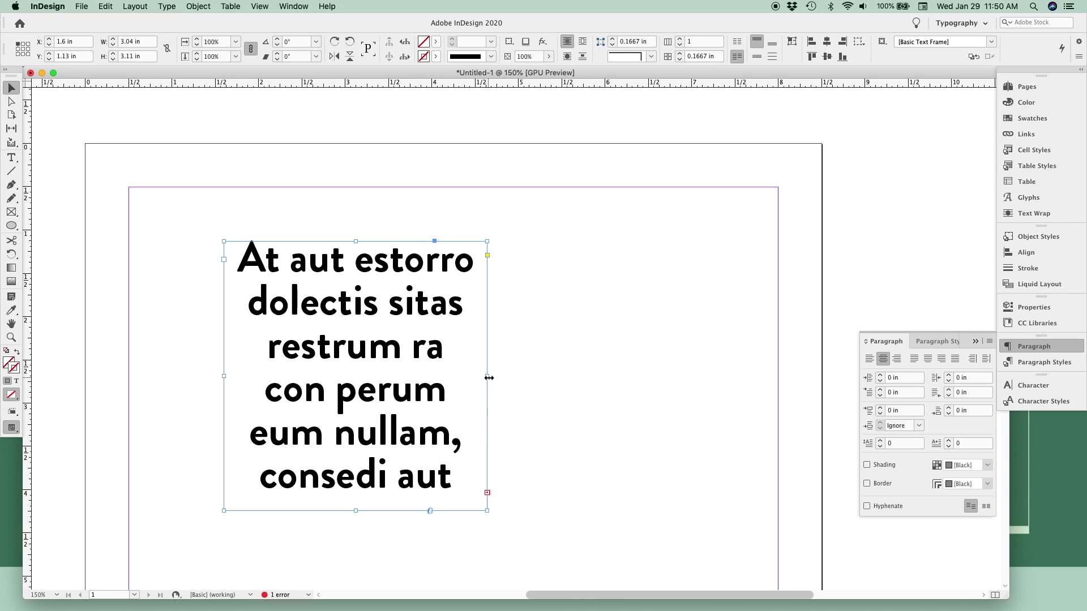
drag(489, 377, 691, 376)
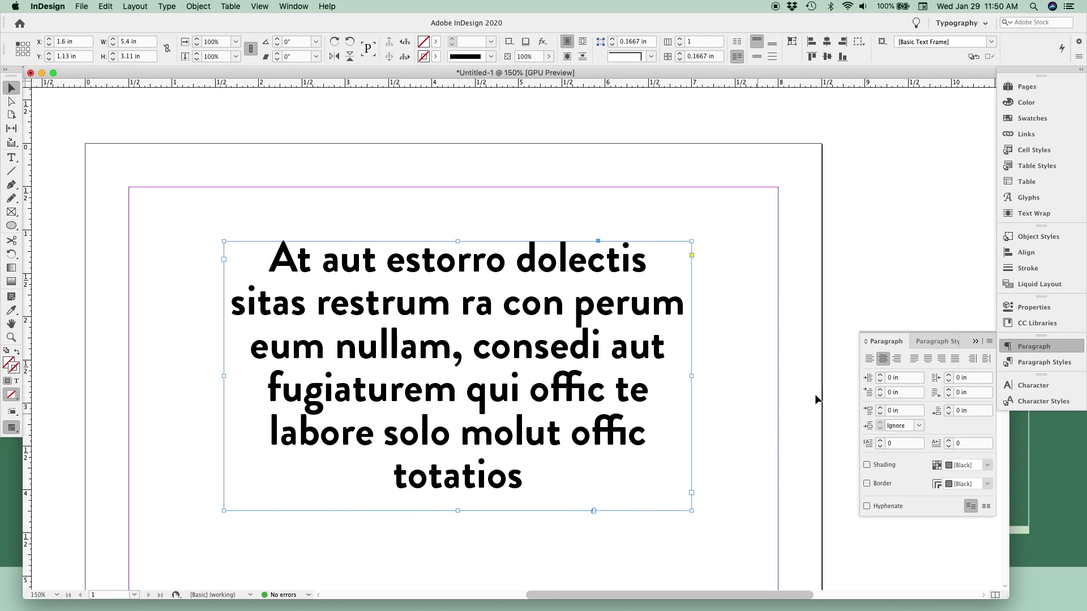
Set the paragraph's font size to 60 pt in the Character panel
click(1033, 385)
click(920, 431)
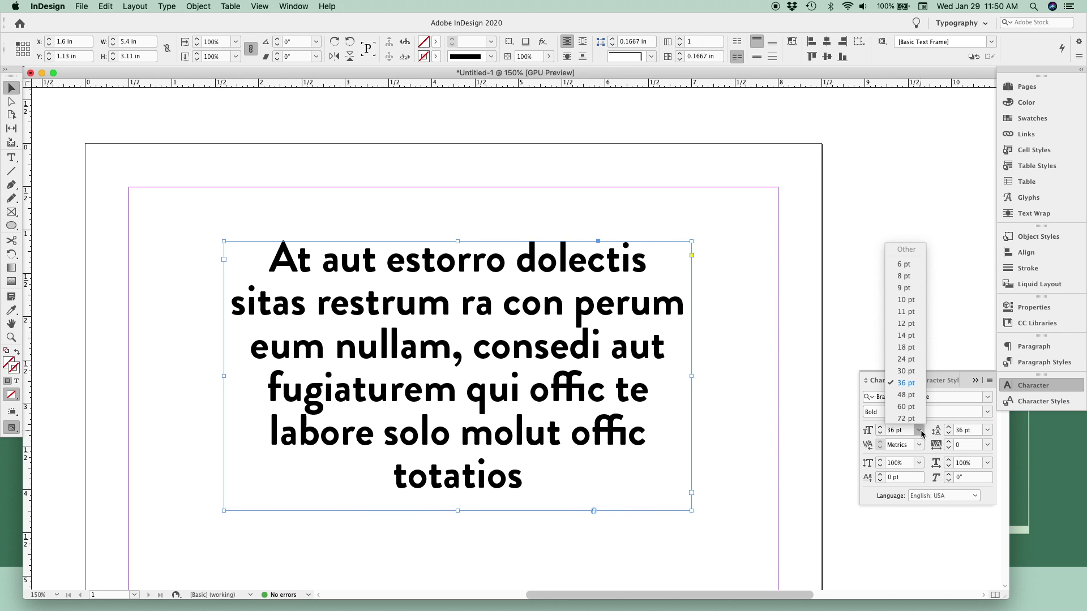
click(917, 406)
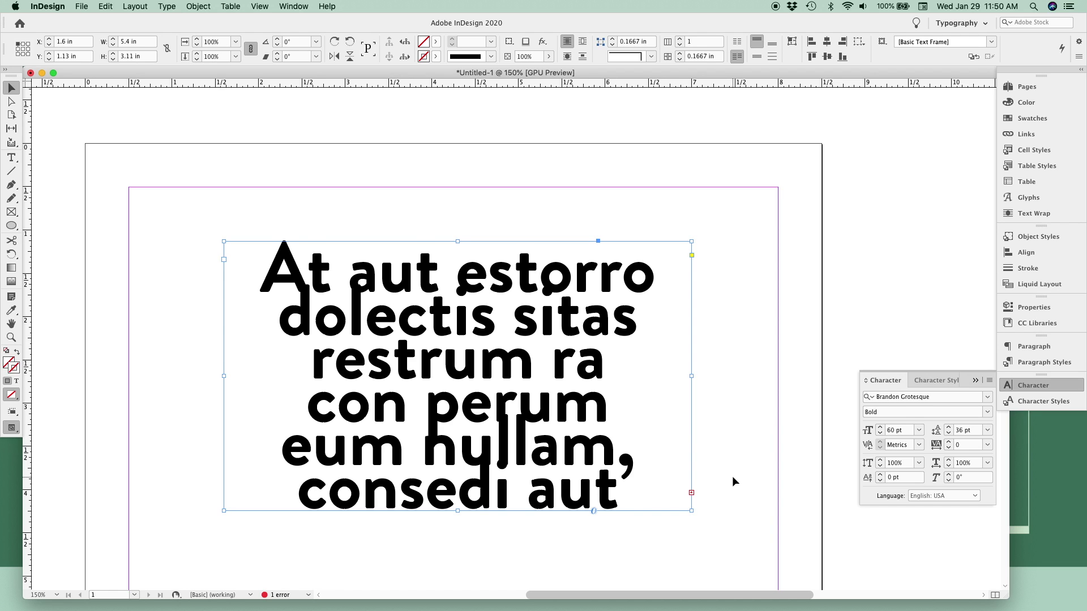
Return the text to 36 pt, then corner-scale frame and text to about 35.4 pt
click(918, 430)
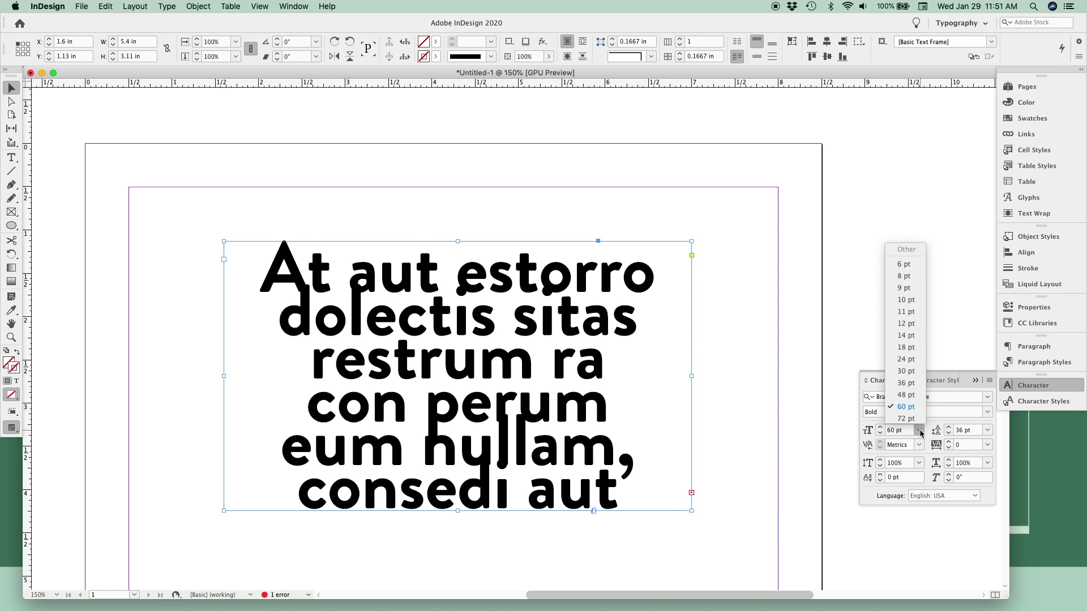
click(918, 383)
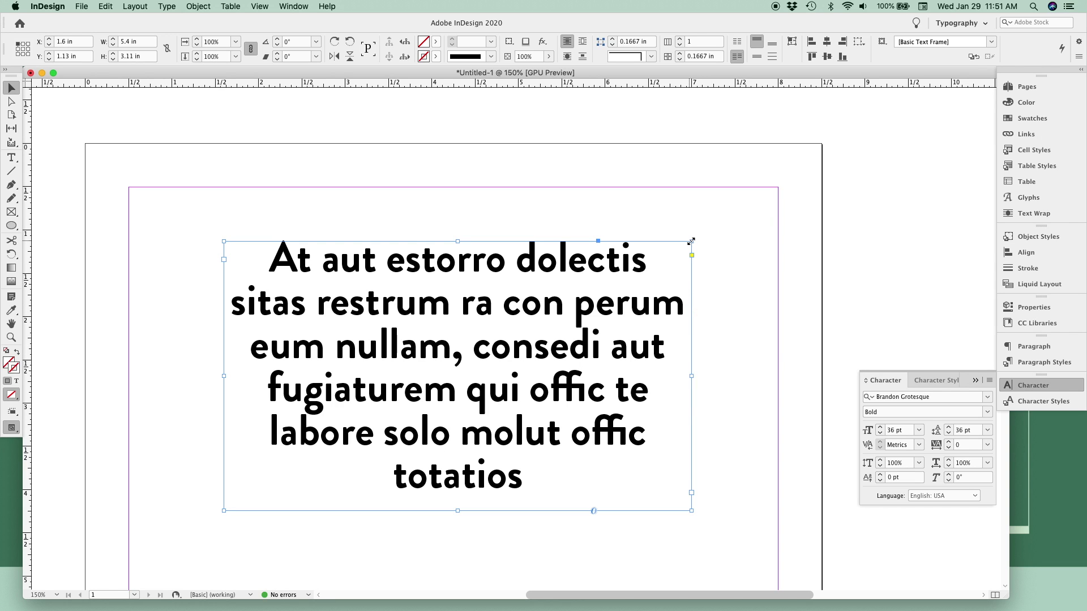
drag(691, 241, 550, 334)
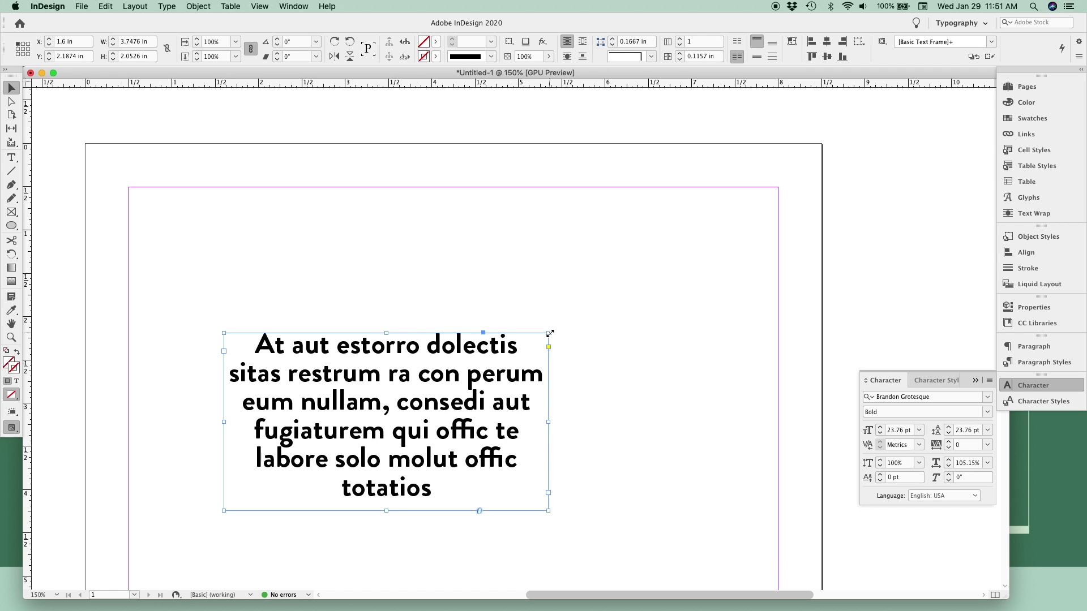
drag(549, 334, 677, 245)
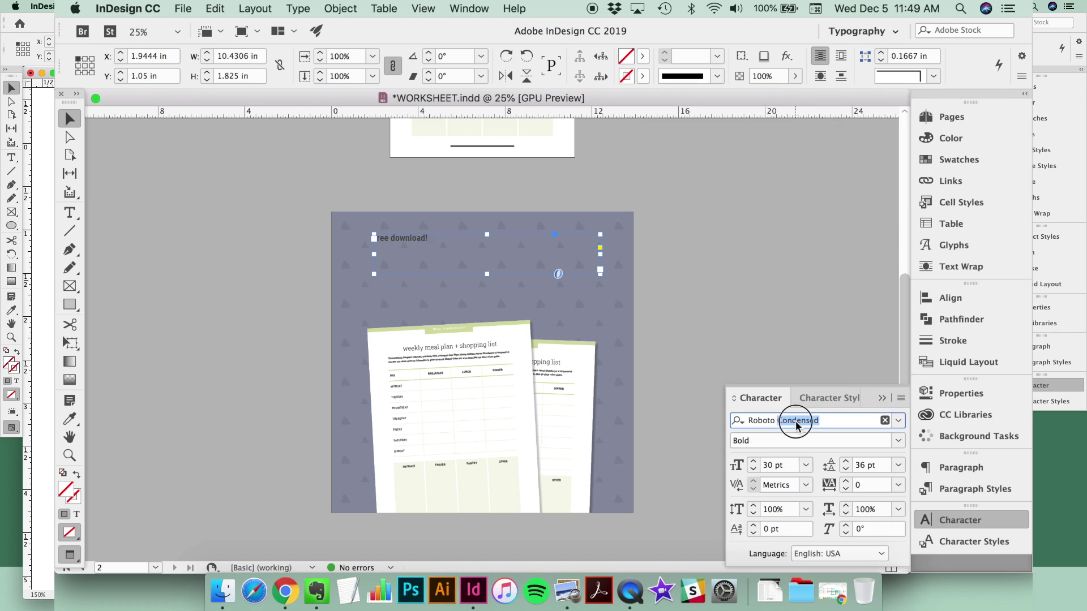
Enlarge the 'free download!' heading in WORKSHEET.indd with Cmd+Shift+>
key(super+shift+period)
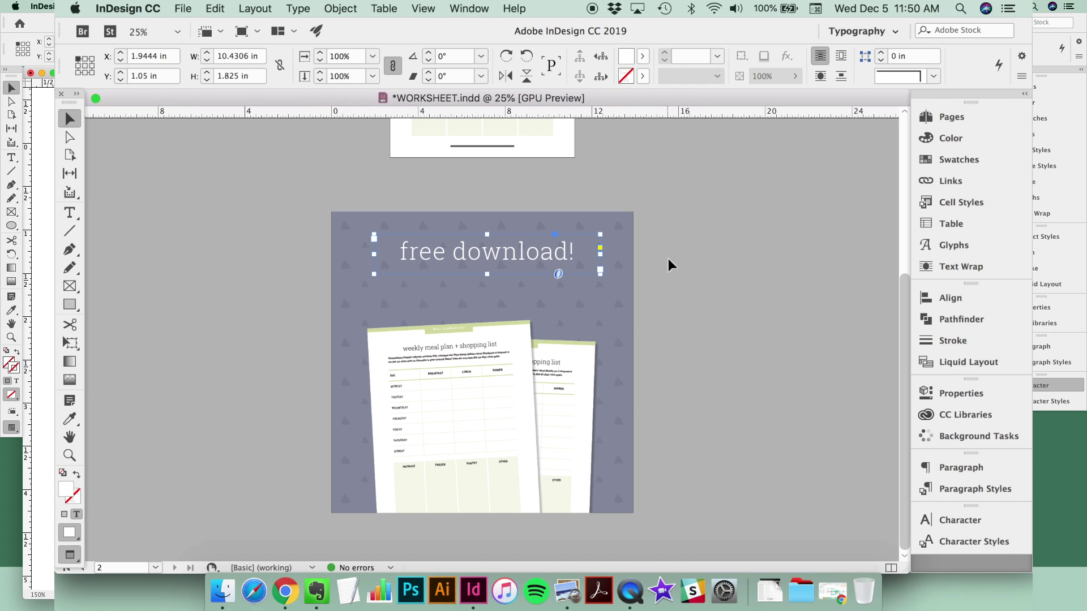